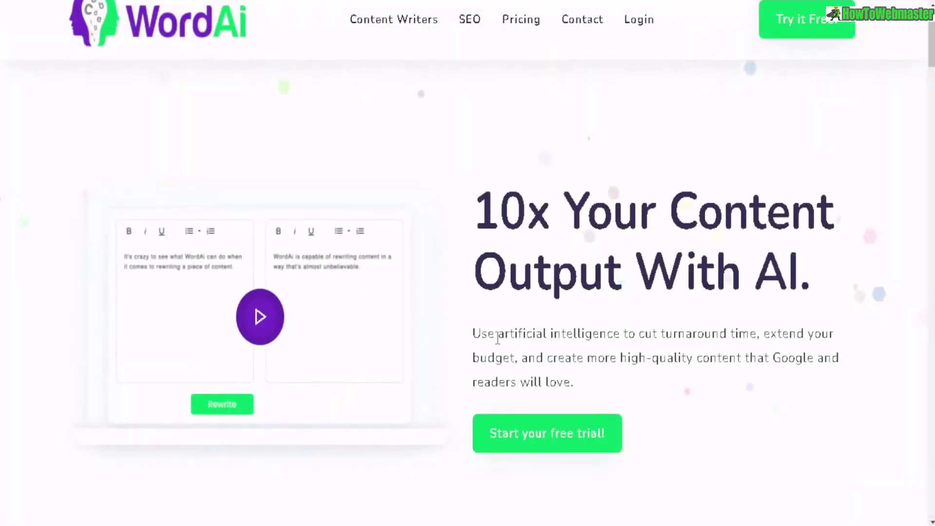
Highlight the phrase 'artificial intelligence' in the WordAi homepage intro text.
left_click_drag(497, 335, 622, 332)
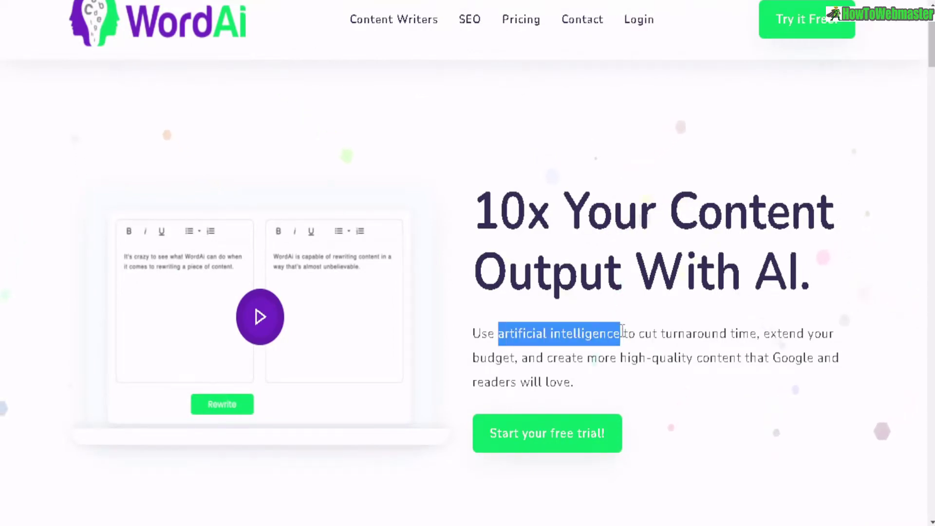
Review the pricing plans and highlight the 3-Day trial, then highlight 2018 on the review post.
scroll(629, 323, "down", 5)
scroll(629, 321, "up", 5)
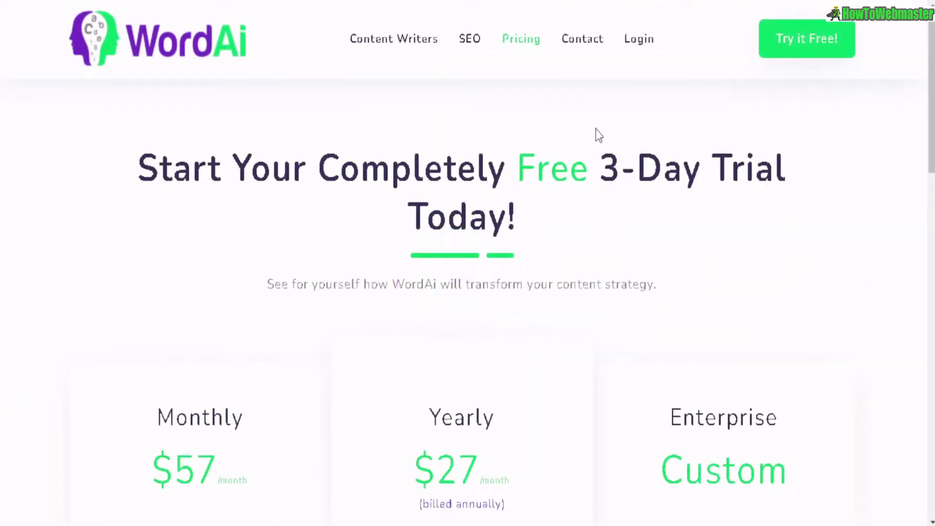
left_click_drag(601, 166, 720, 166)
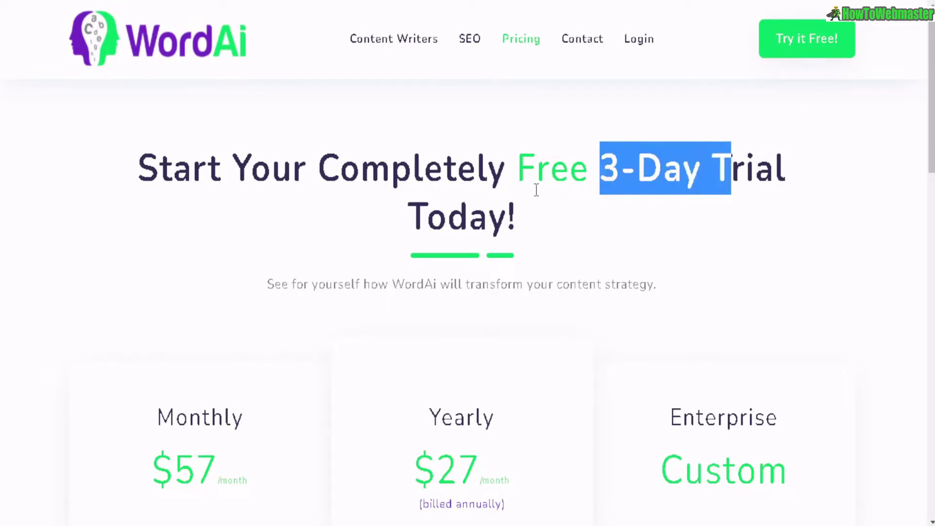
scroll(446, 174, "down", 5)
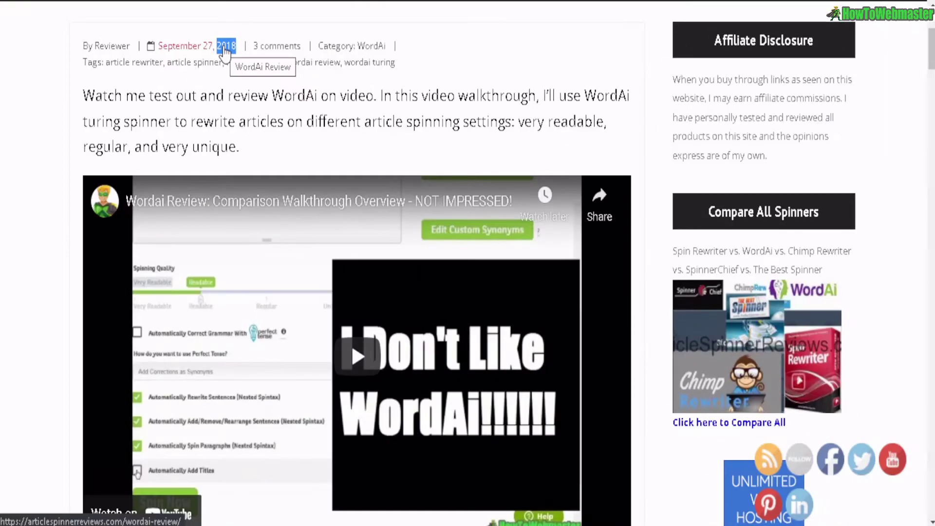
left_click_drag(217, 45, 237, 45)
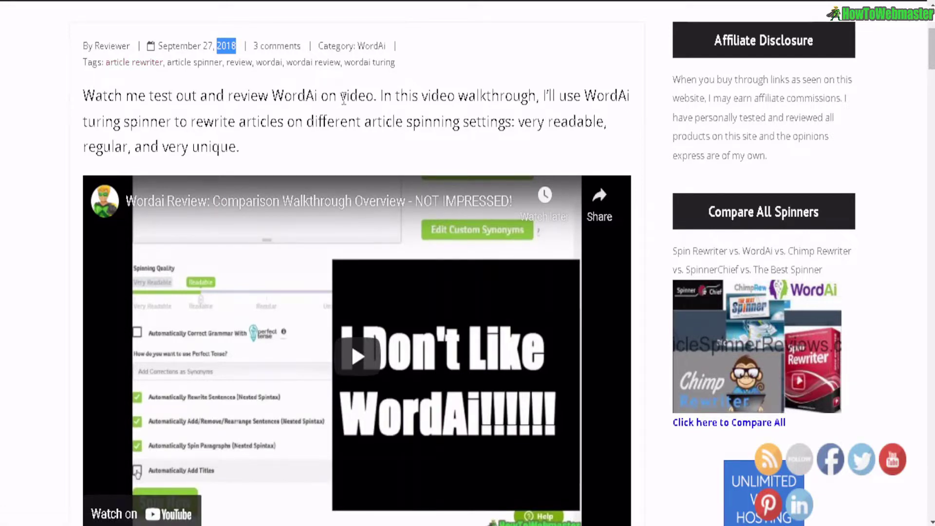
Scroll past the review's ratings and summary and open 'WordAi Rewritten Article Ex.1'.
scroll(563, 172, "down", 15)
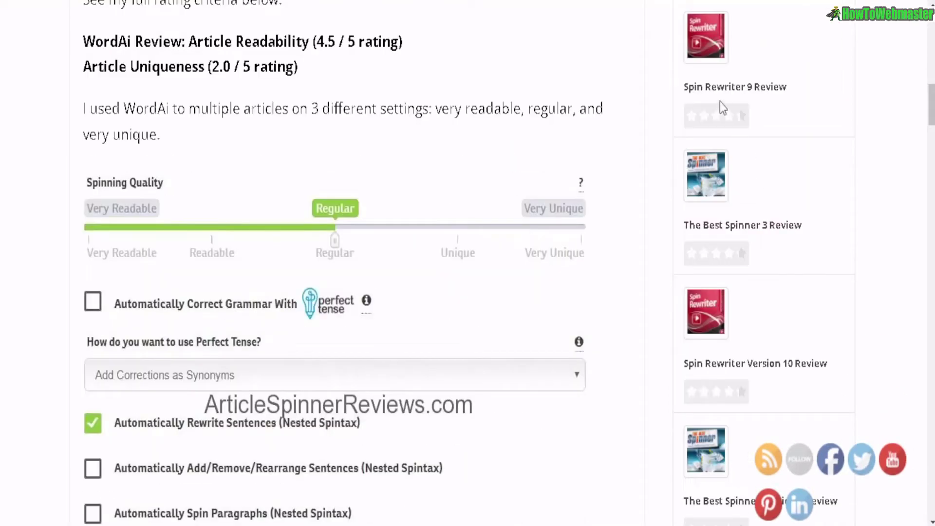
scroll(708, 128, "down", 2)
scroll(701, 195, "down", 3)
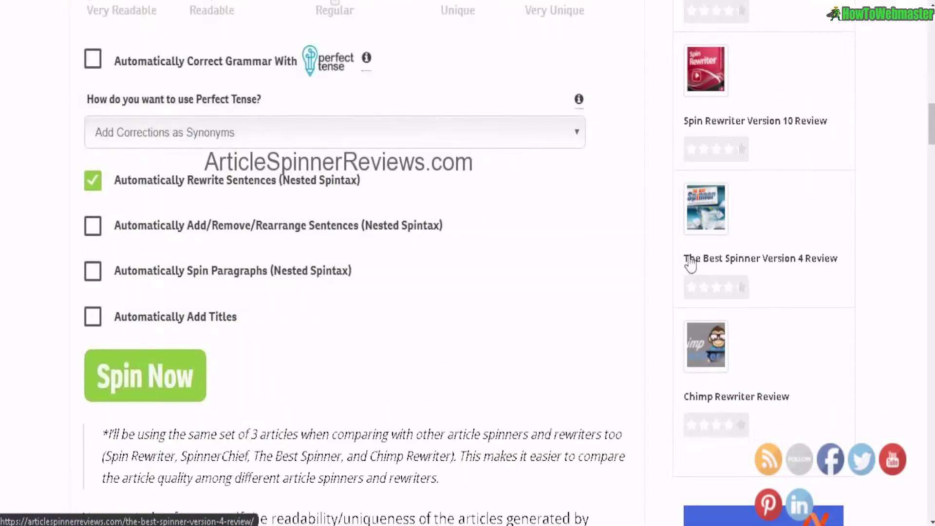
scroll(365, 165, "down", 15)
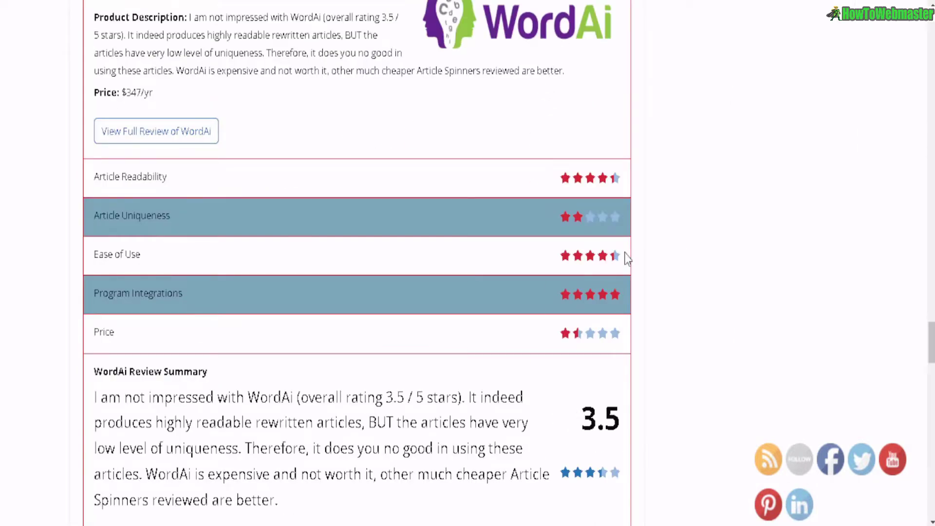
scroll(523, 197, "down", 5)
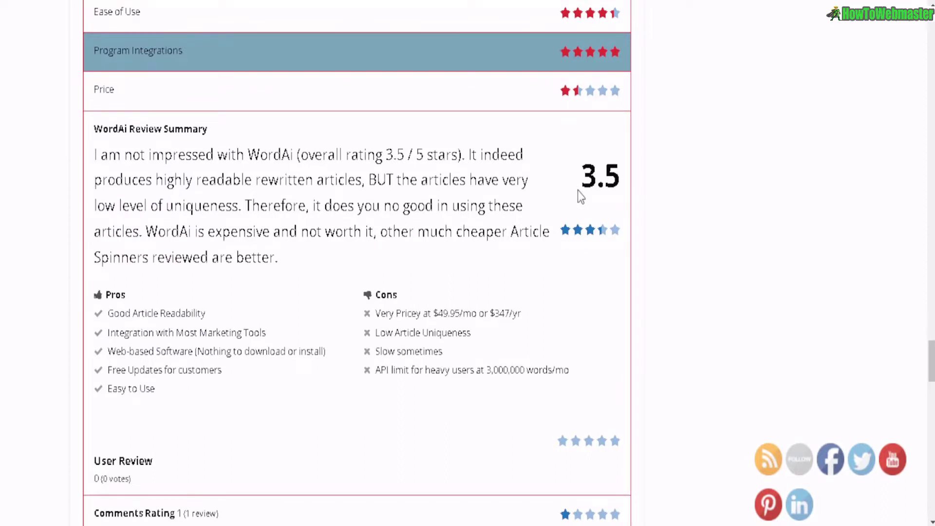
scroll(438, 34, "up", 2)
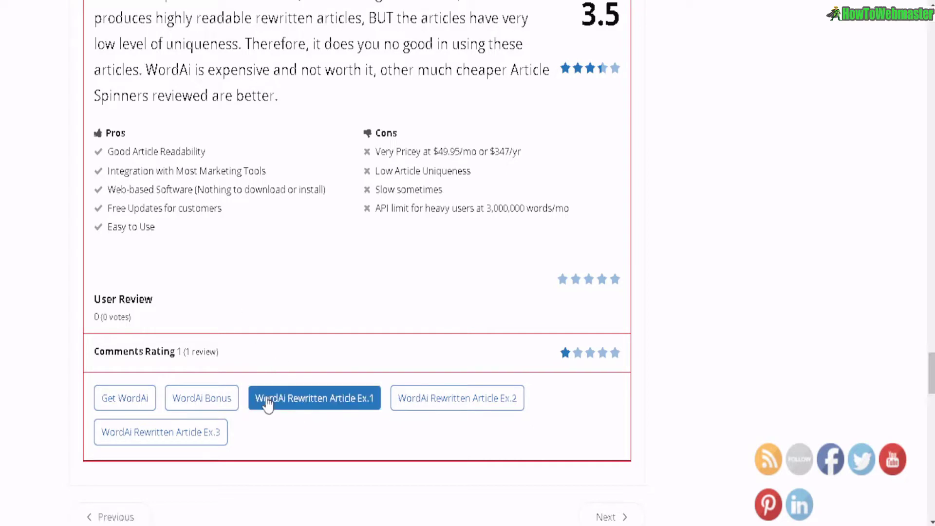
left_click(350, 404)
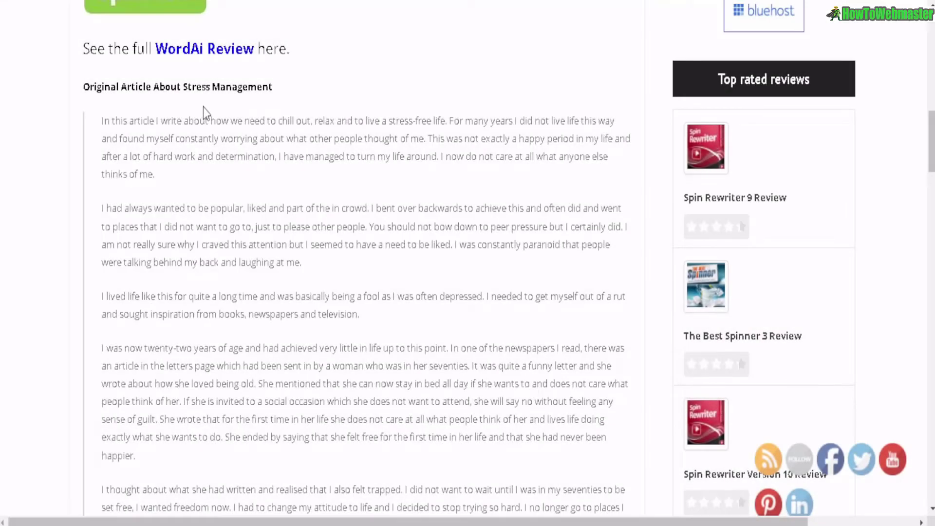
Highlight 'Stress Management' in the heading, then the High Readability '25% Article Uniqueness' rating.
left_click_drag(181, 87, 262, 87)
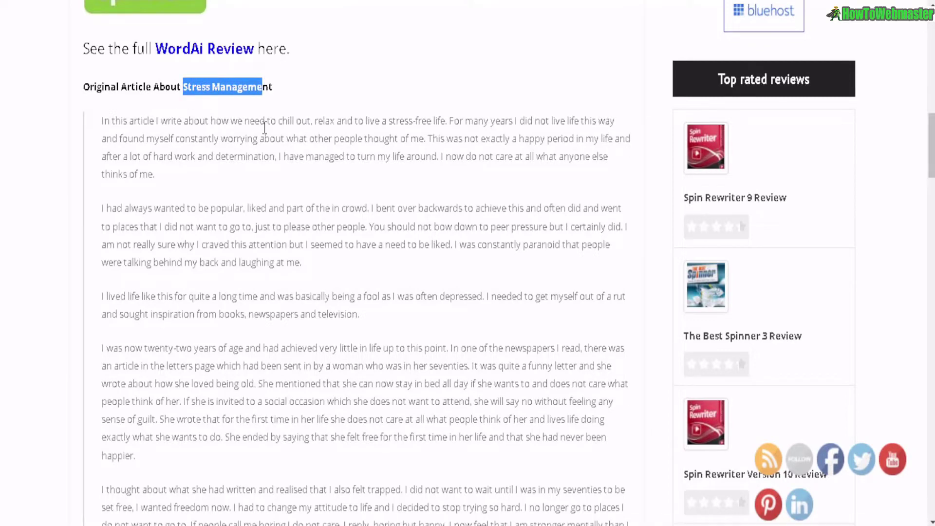
scroll(265, 125, "down", 15)
scroll(155, 168, "down", 2)
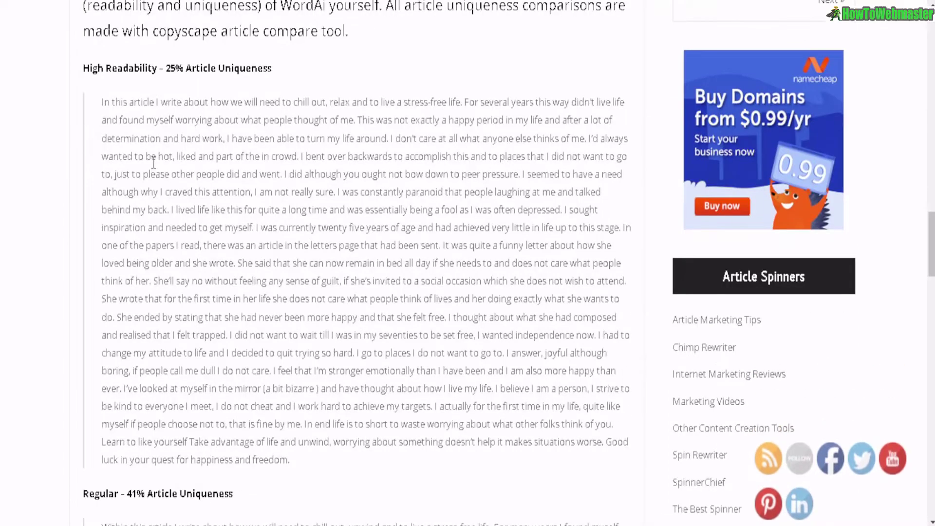
left_click_drag(89, 68, 157, 68)
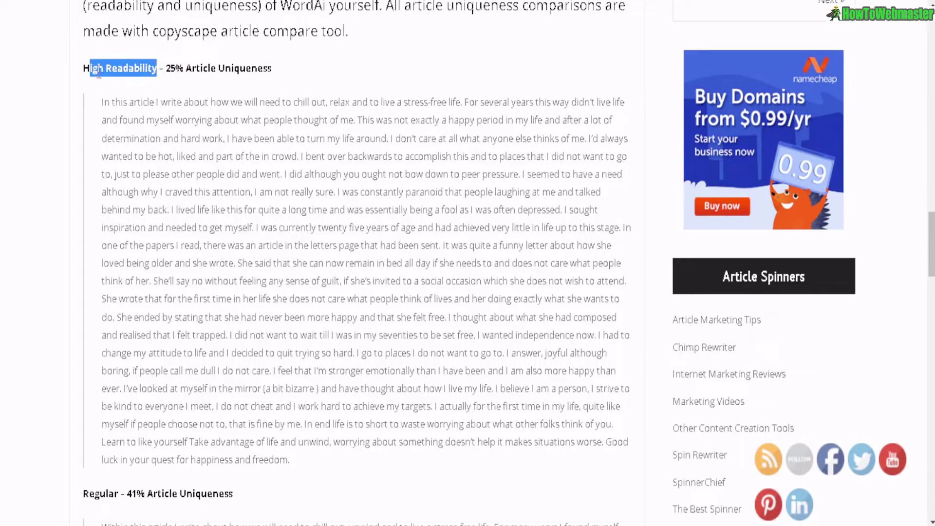
scroll(189, 101, "down", 12)
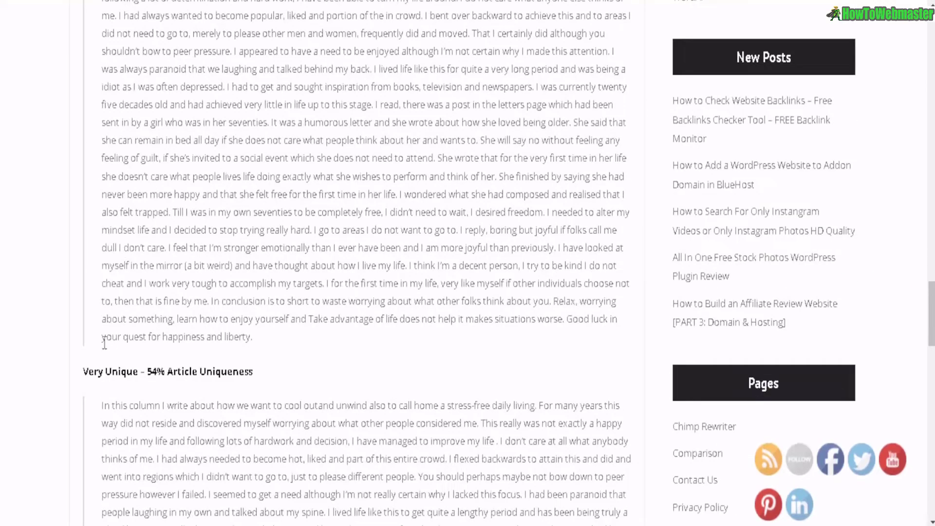
scroll(178, 357, "up", 12)
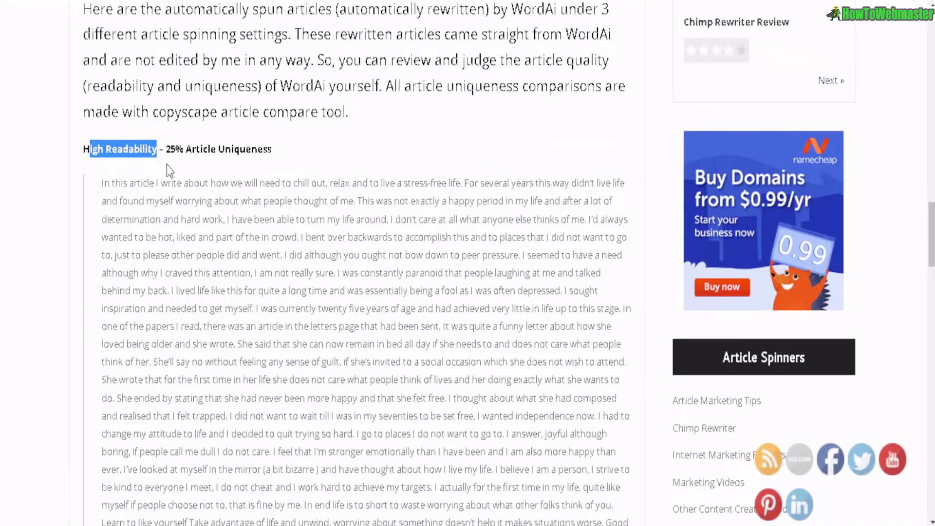
left_click_drag(167, 149, 278, 153)
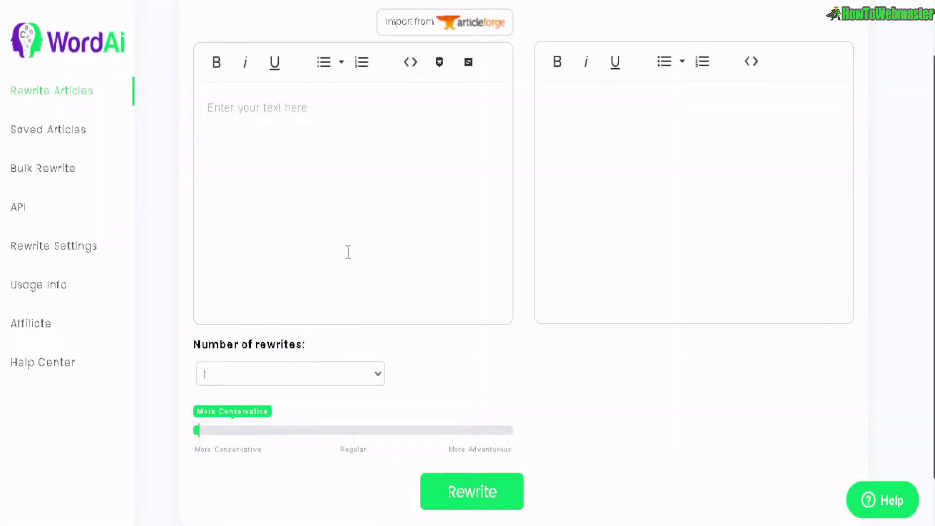
Paste the stress-management article into WordAi's empty input editor.
right_click(311, 117)
left_click(375, 242)
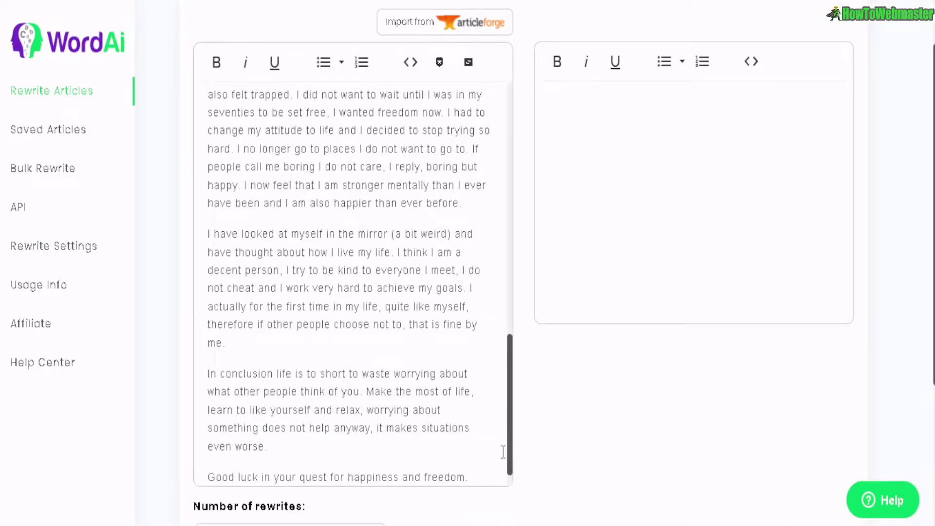
scroll(438, 119, "up", 15)
scroll(409, 185, "down", 15)
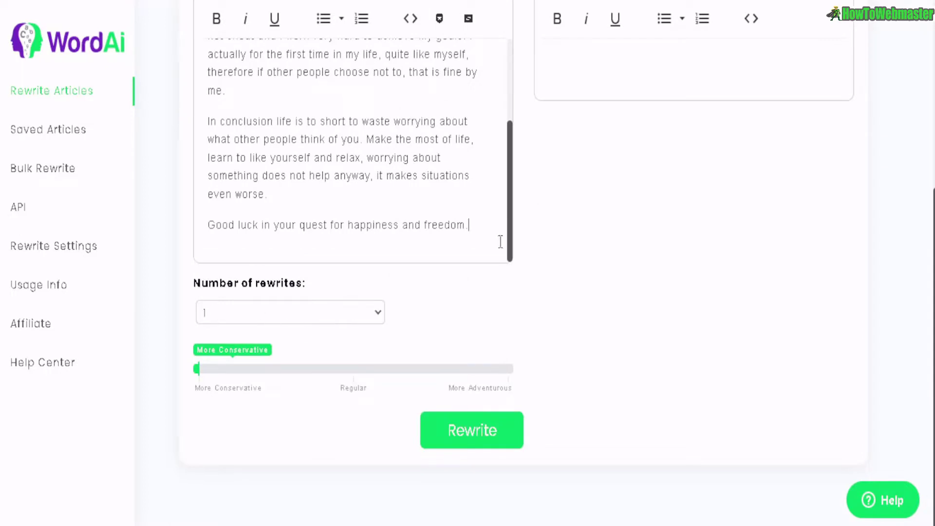
Keep 1 rewrite, set the slider to More Conservative, and start the rewrite.
left_click(289, 312)
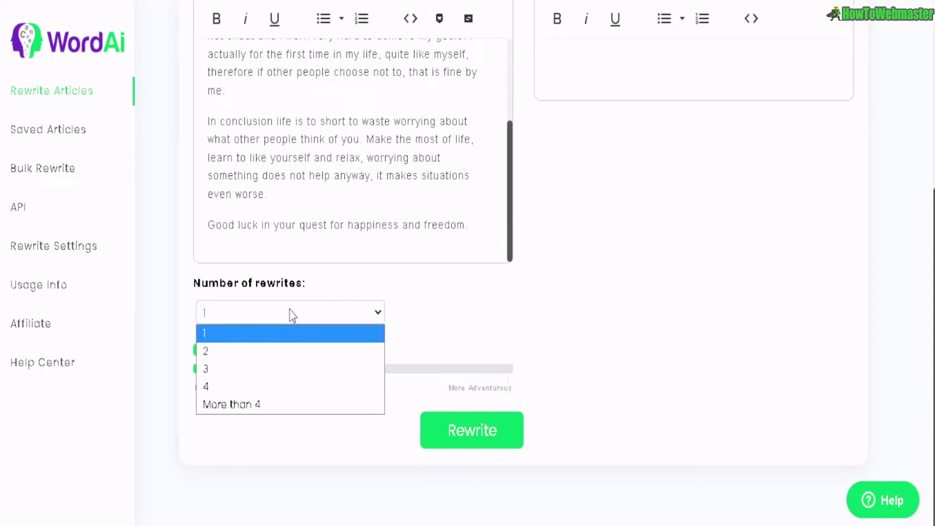
left_click(232, 336)
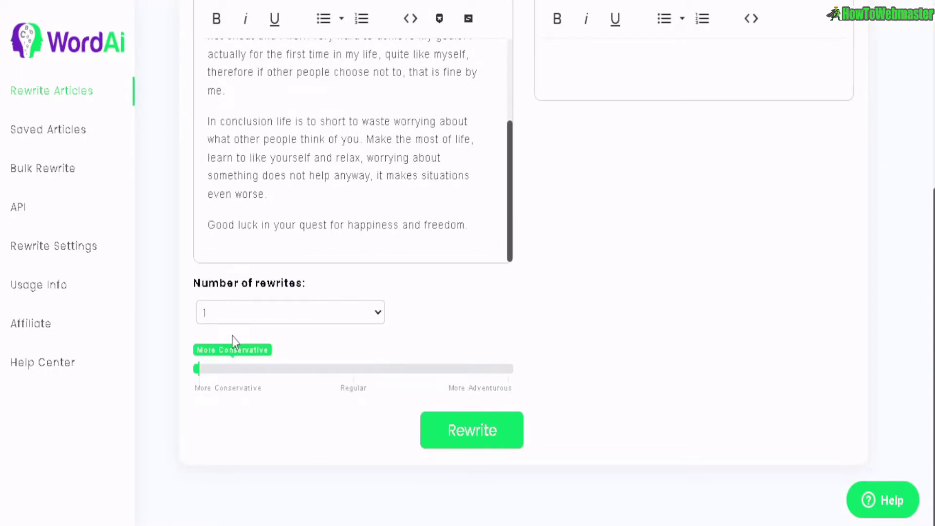
left_click(350, 370)
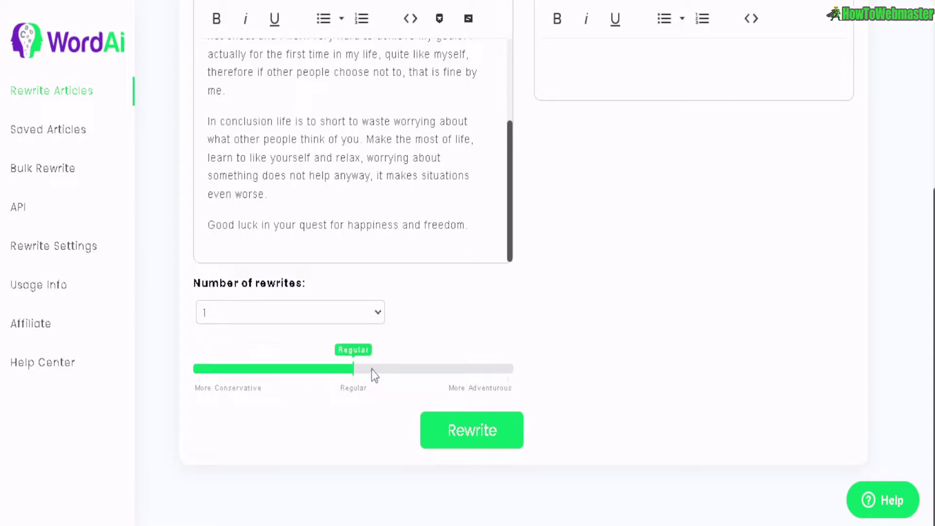
left_click(495, 369)
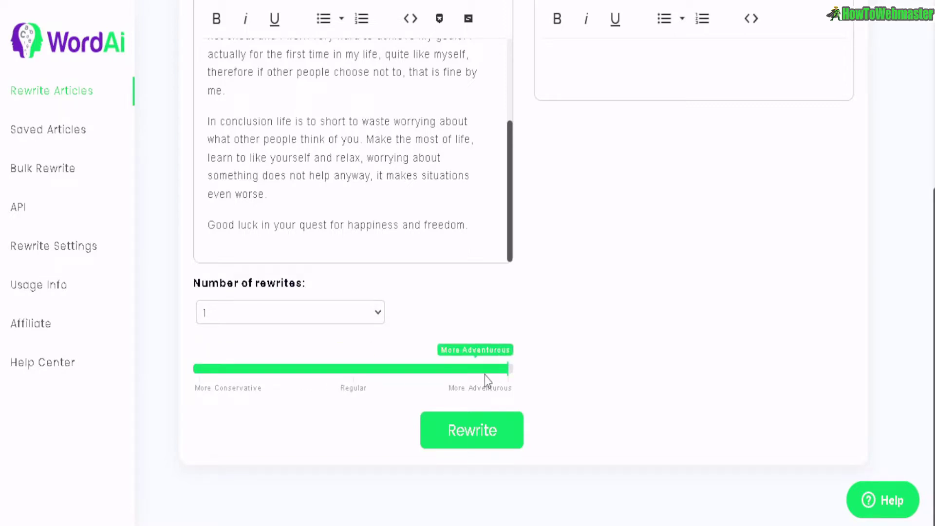
left_click(349, 371)
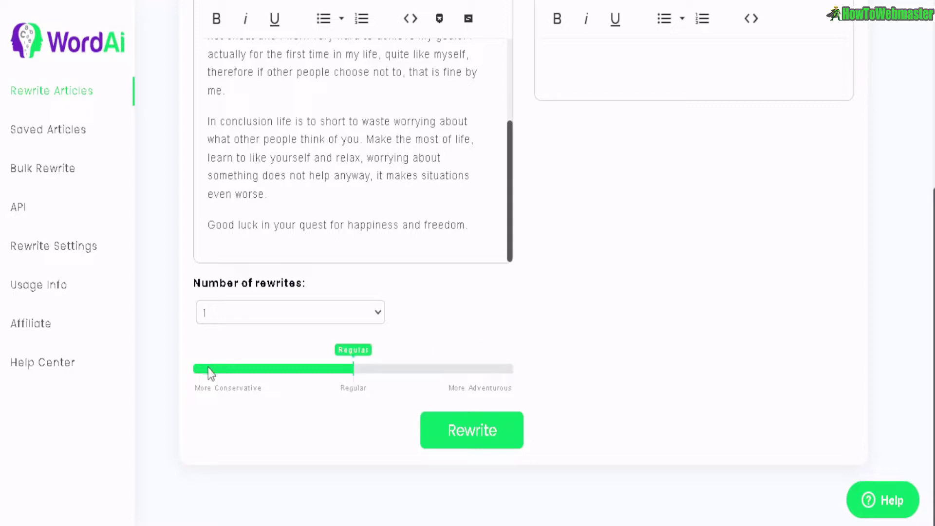
left_click(205, 371)
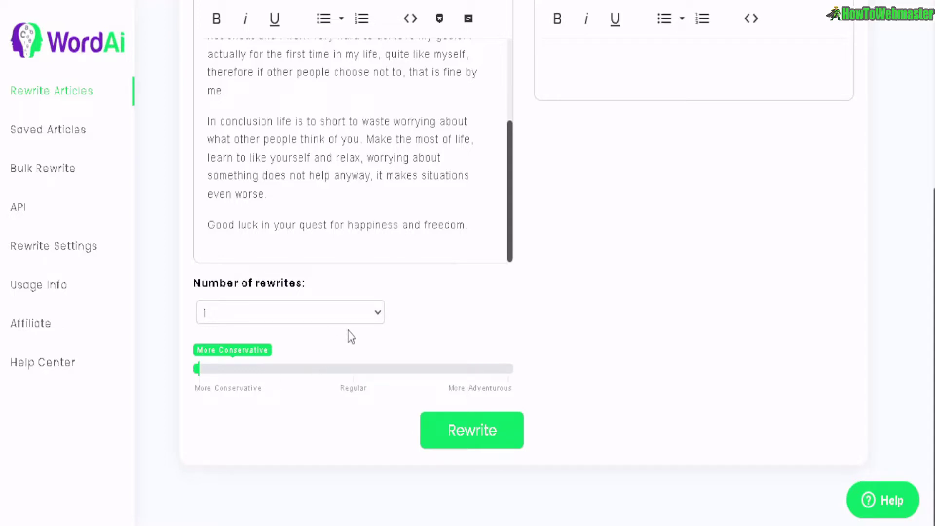
left_click(471, 435)
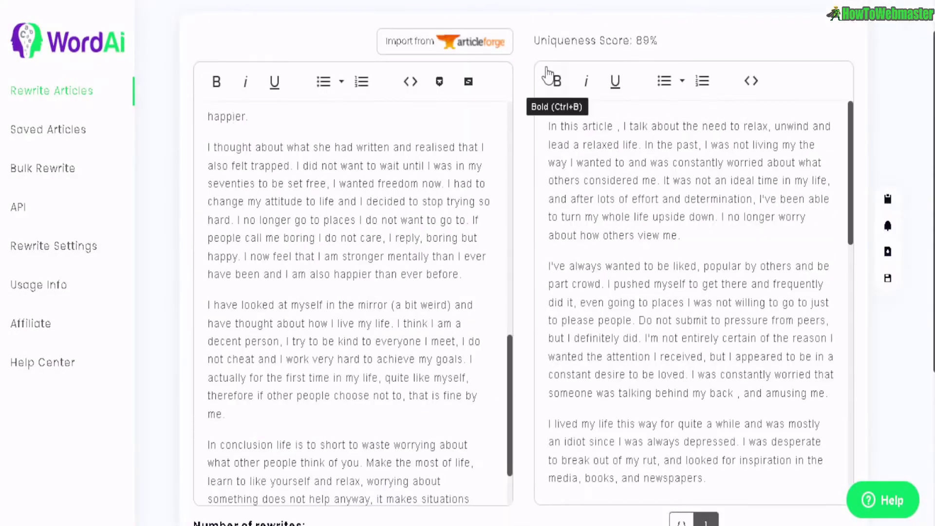
left_click_drag(586, 40, 656, 39)
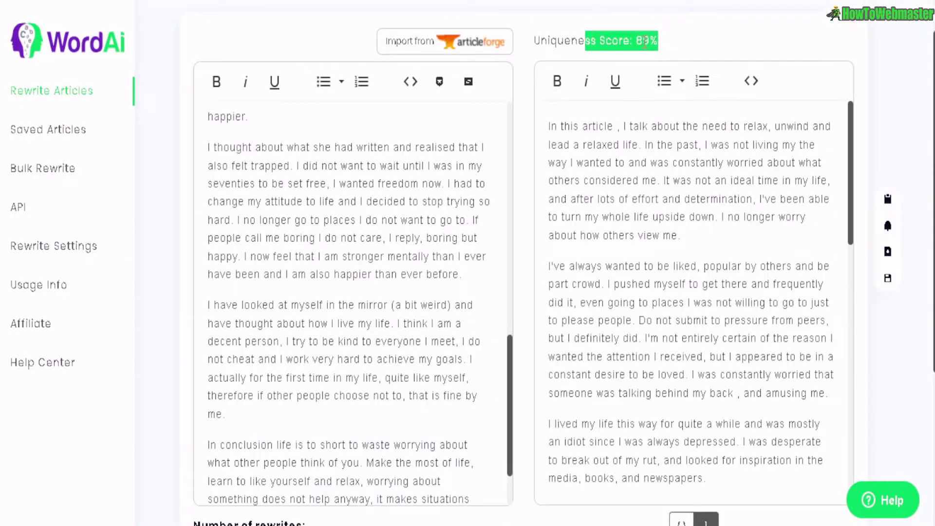
left_click(706, 146)
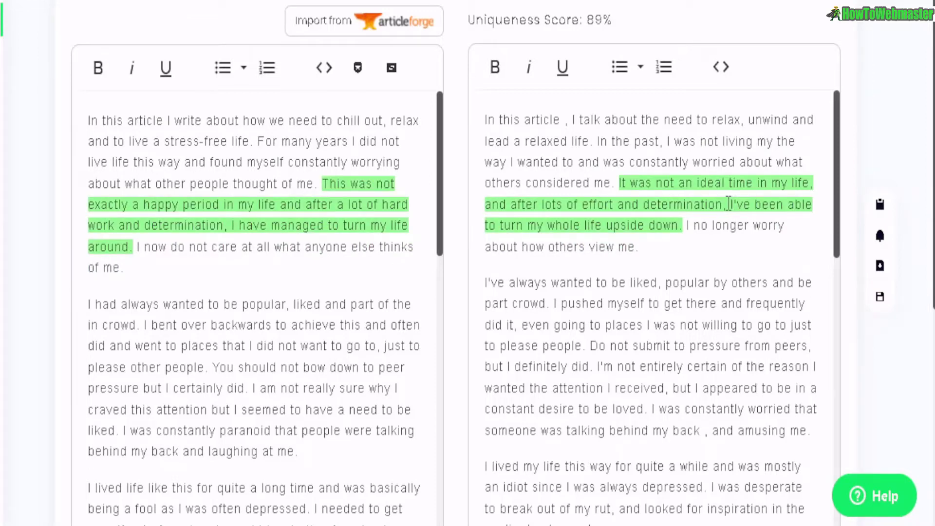
left_click_drag(728, 204, 683, 225)
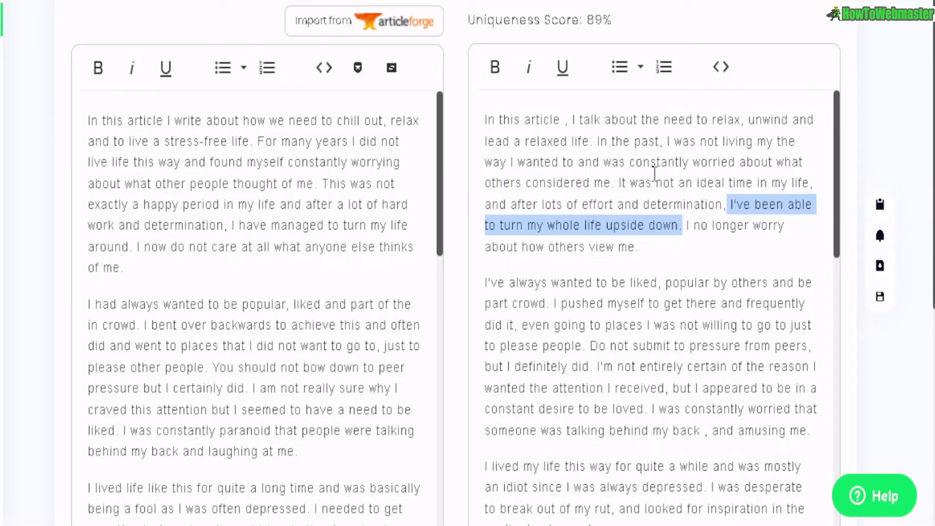
scroll(642, 200, "down", 2)
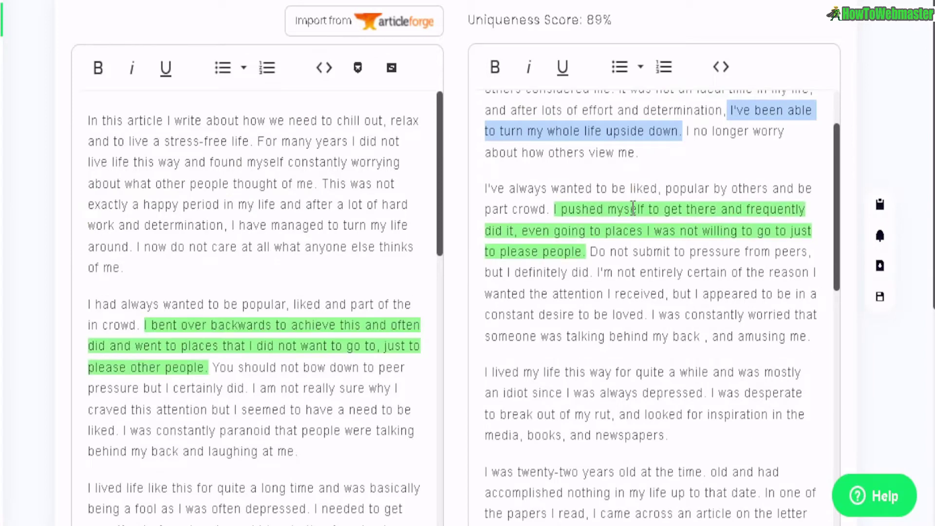
scroll(632, 209, "up", 2)
scroll(608, 188, "down", 2)
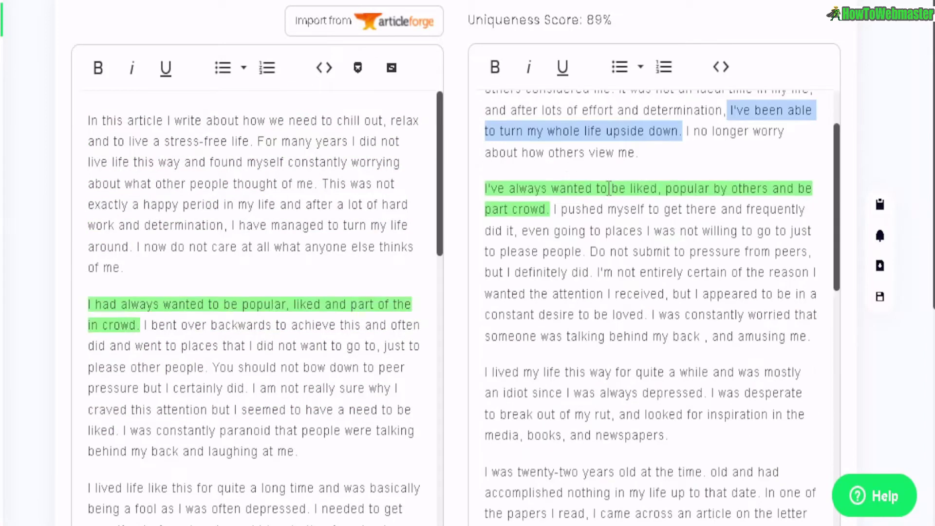
scroll(409, 185, "down", 4)
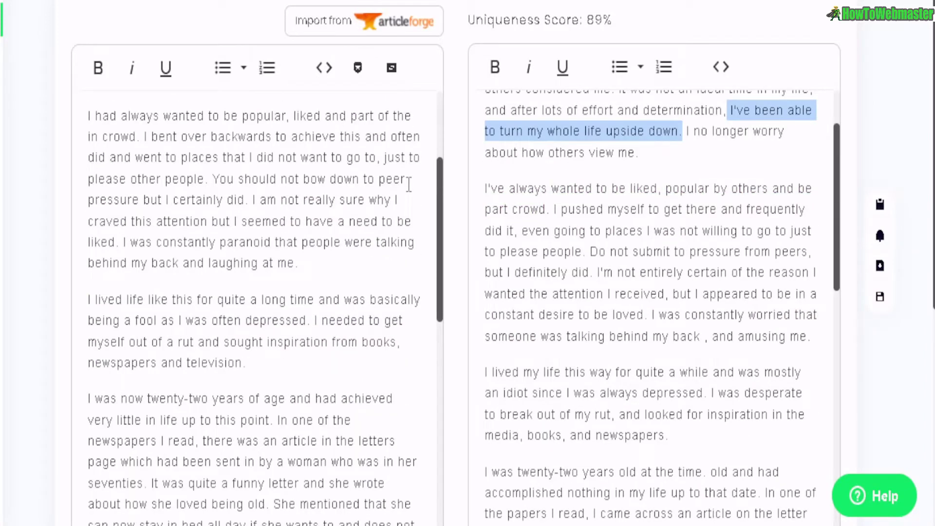
scroll(409, 185, "down", 4)
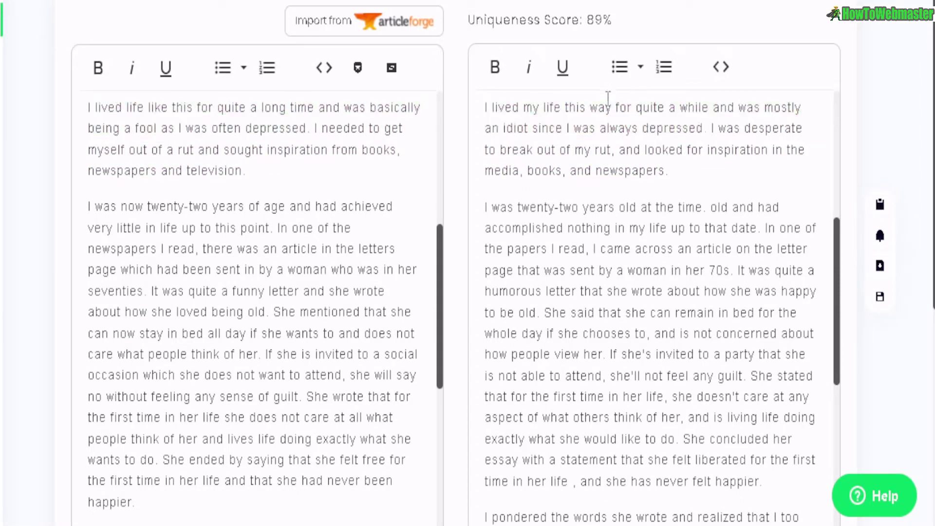
left_click_drag(639, 191, 485, 108)
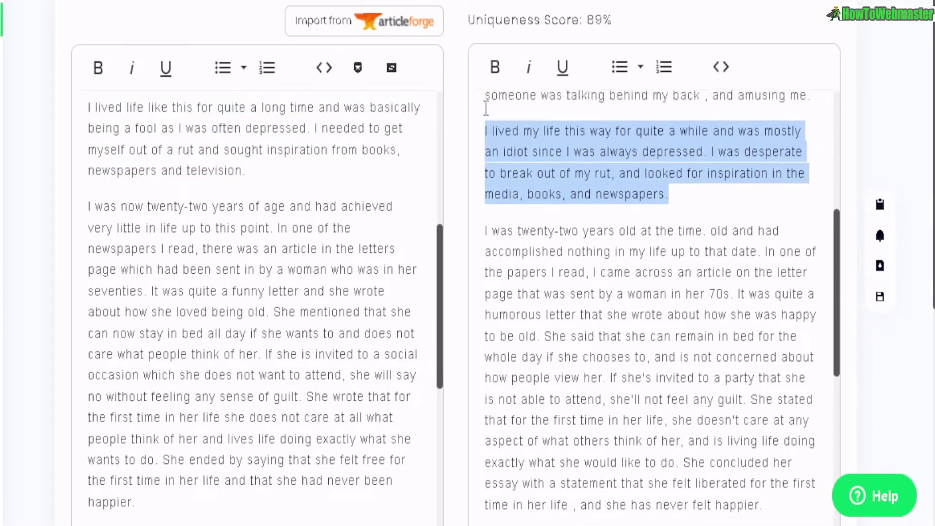
scroll(745, 258, "down", 2)
scroll(746, 258, "up", 4)
left_click(745, 258)
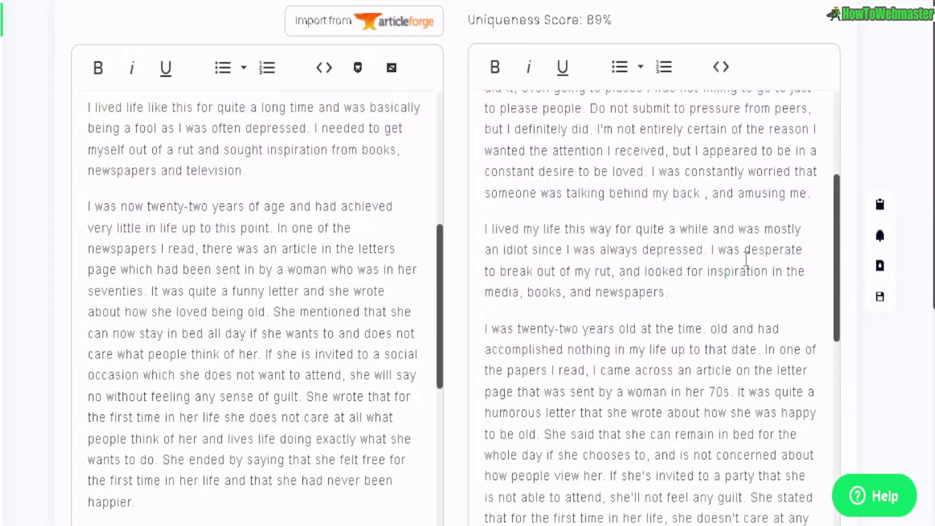
scroll(746, 258, "down", 2)
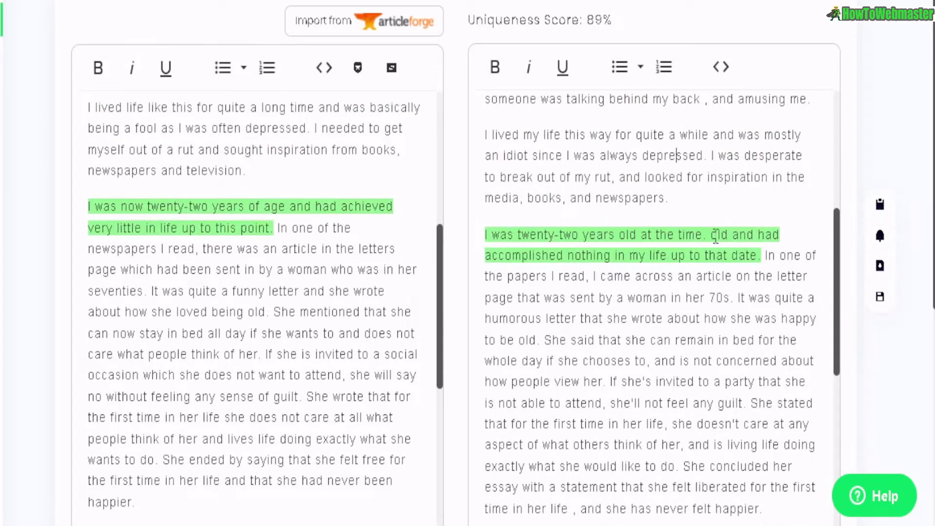
scroll(714, 237, "up", 1)
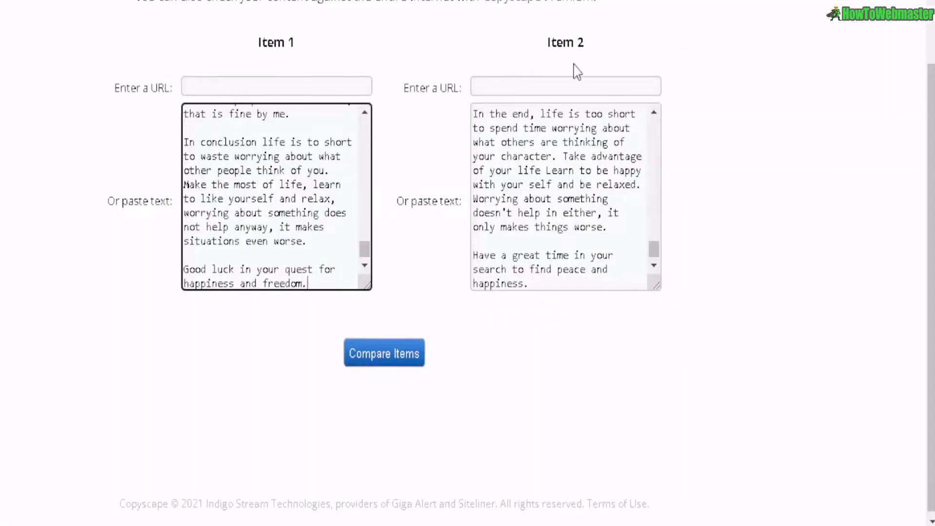
Compare the original article with the conservative rewrite in Copyscape.
scroll(267, 20, "up", 2)
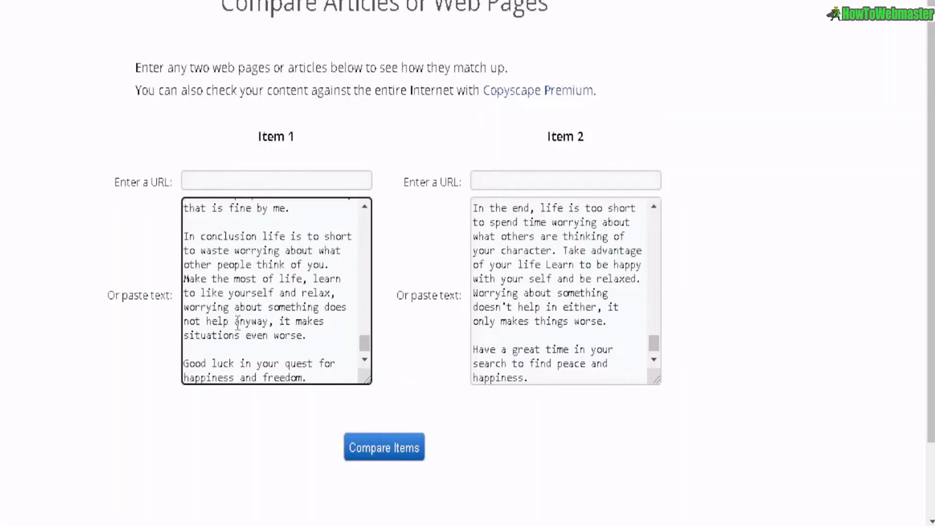
left_click(303, 141)
triple_click(570, 134)
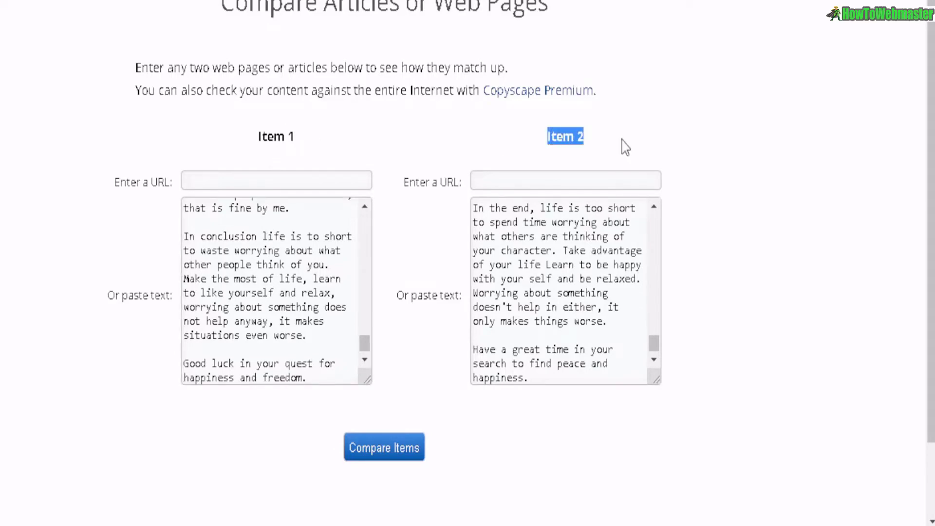
left_click(385, 454)
Highlight the 23% matched figures for Item 2 and Item 1.
left_click_drag(599, 224, 652, 224)
left_click_drag(150, 224, 217, 225)
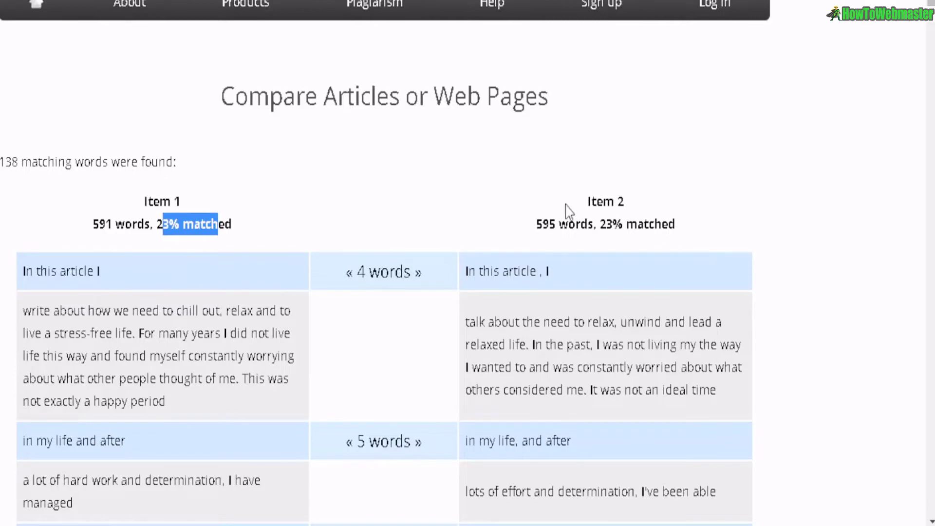
scroll(568, 204, "down", 4)
scroll(567, 205, "up", 2)
left_click_drag(676, 131, 600, 130)
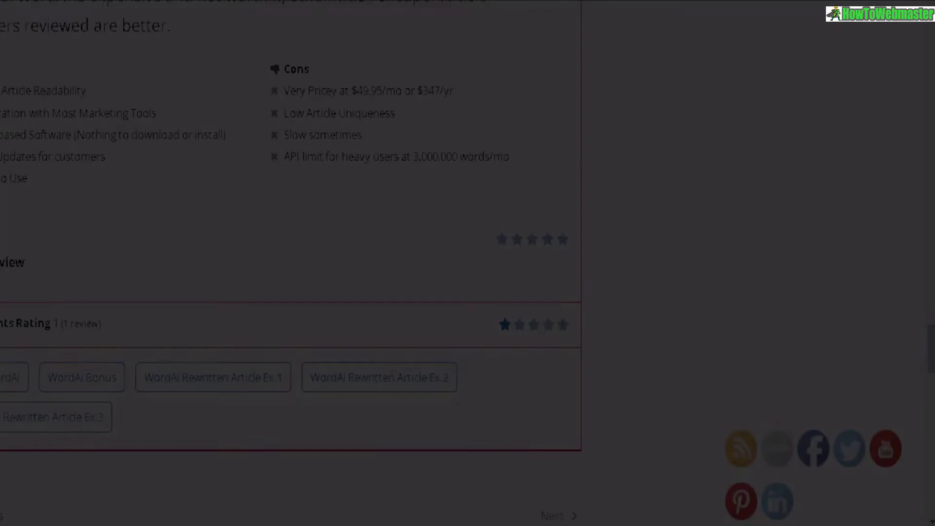
Highlight the 'High Readability – 25% Article Uniqueness' rating on the review page, then clear it.
scroll(254, 120, "up", 15)
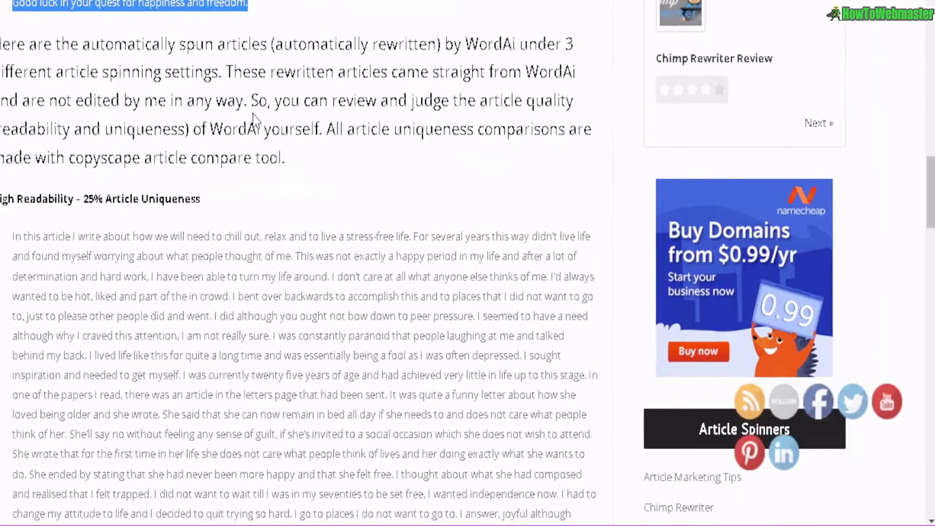
left_click_drag(76, 225, 236, 226)
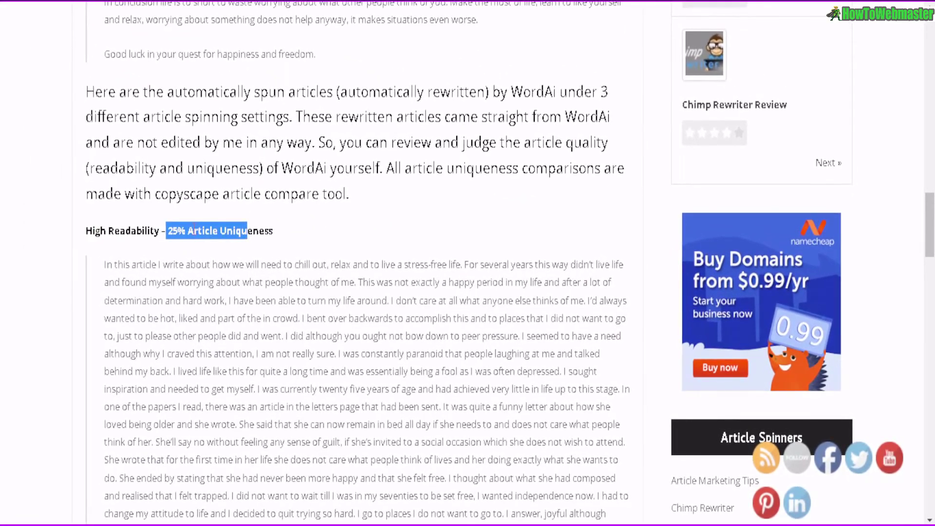
left_click(254, 233)
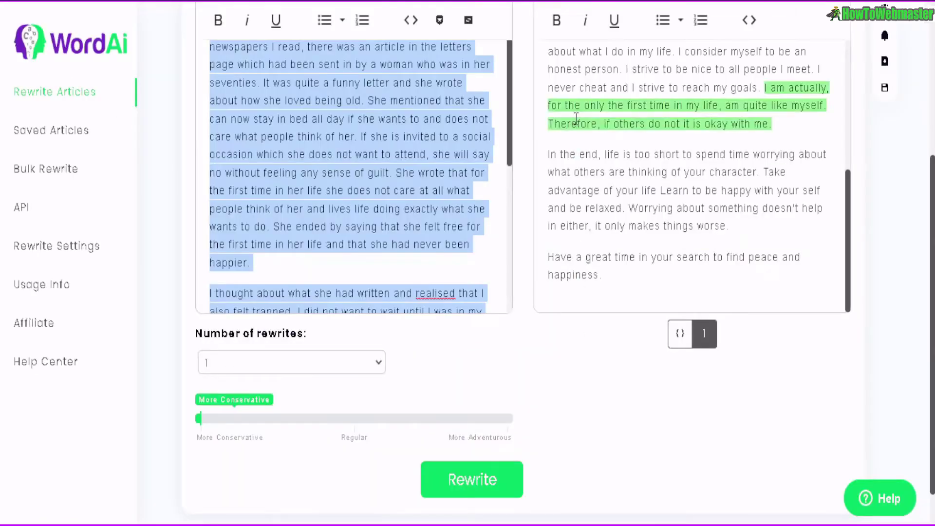
Rewrite the article at the Regular setting and scroll both panes to compare versions.
scroll(512, 225, "up", 2)
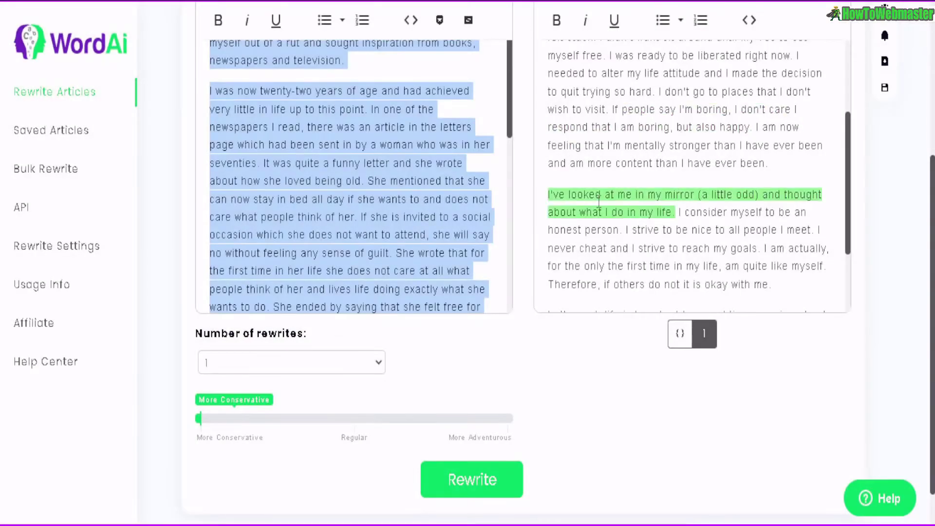
left_click(352, 419)
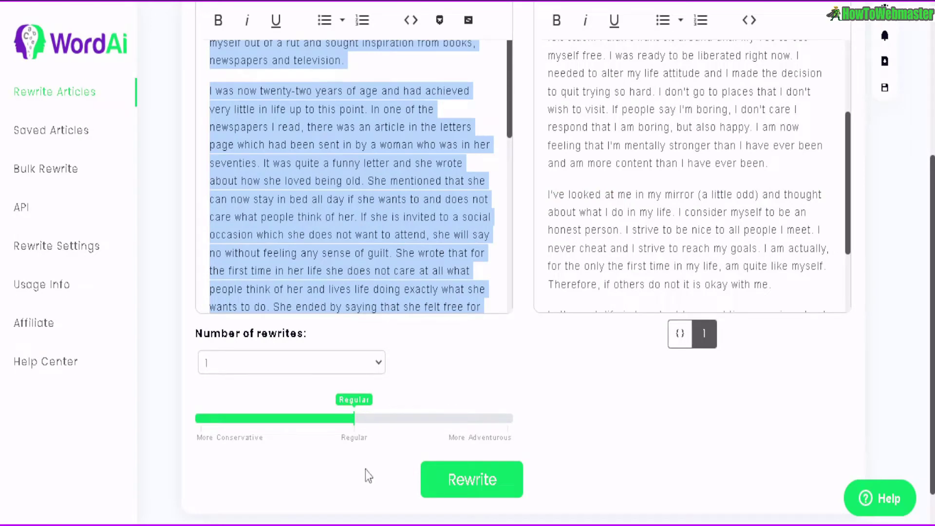
scroll(389, 468, "down", 1)
left_click(463, 434)
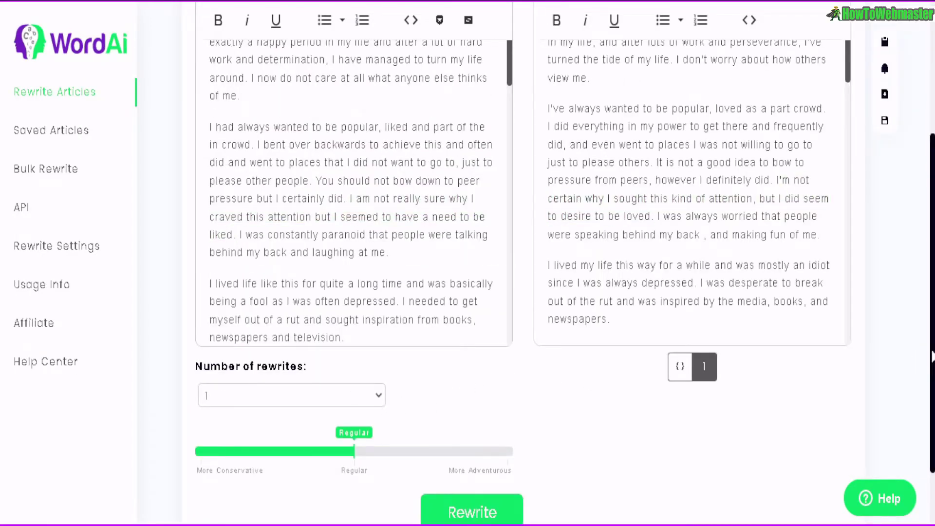
scroll(931, 357, "up", 3)
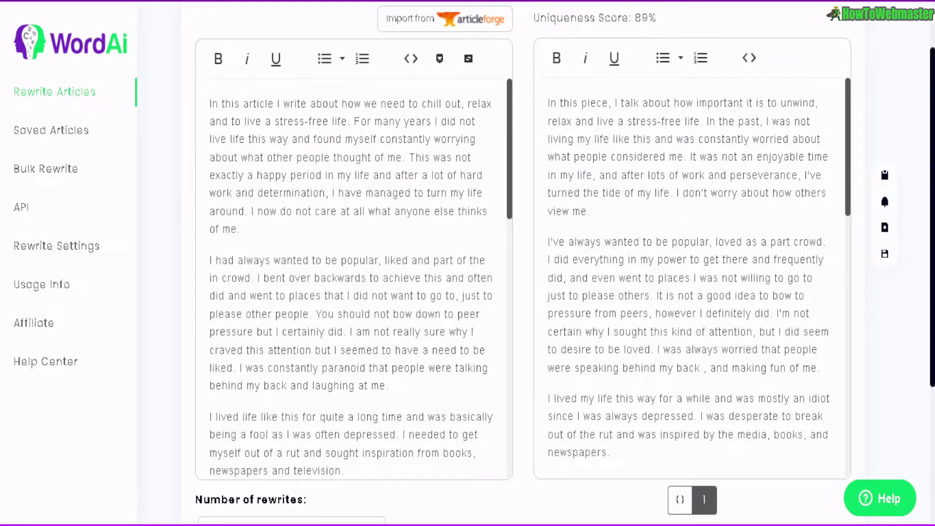
scroll(219, 480, "down", 2)
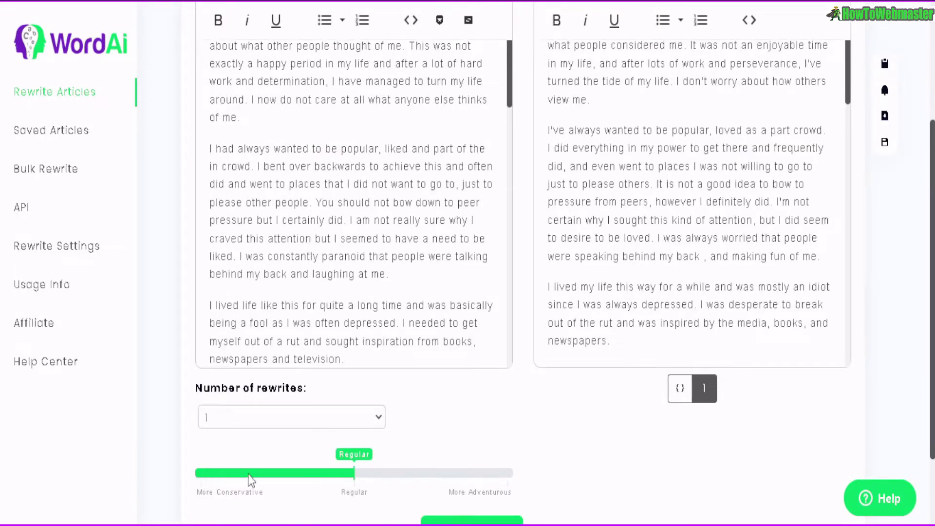
left_click_drag(931, 334, 931, 277)
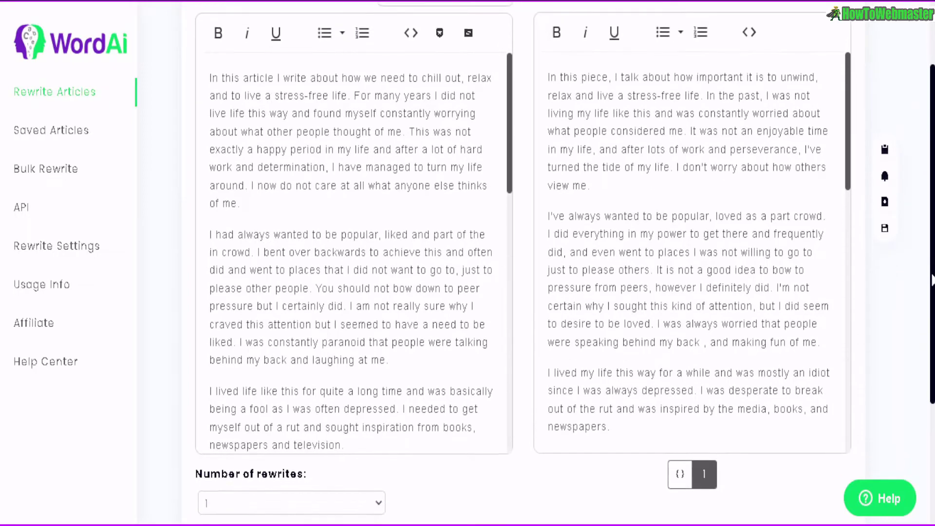
scroll(670, 214, "down", 5)
scroll(670, 214, "up", 10)
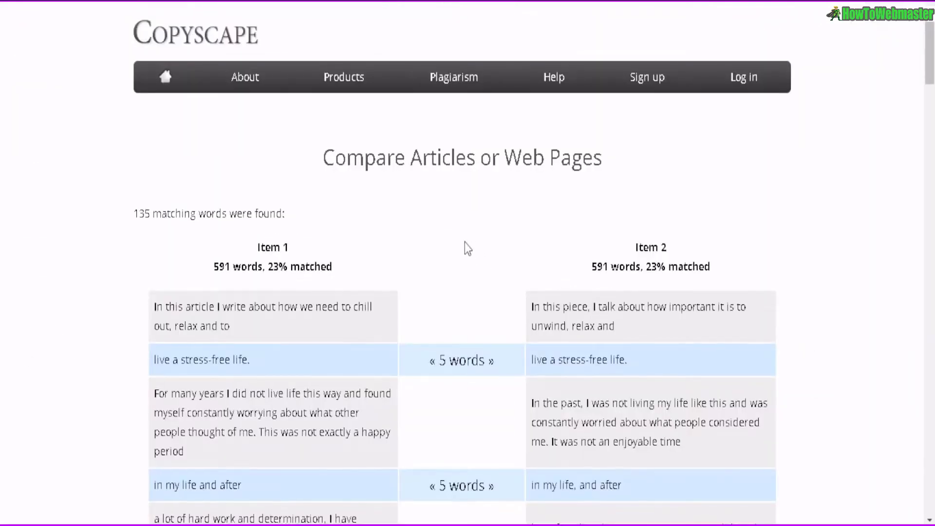
Highlight Item 2's word count and 23% matched figure in the Copyscape comparison.
scroll(465, 241, "down", 2)
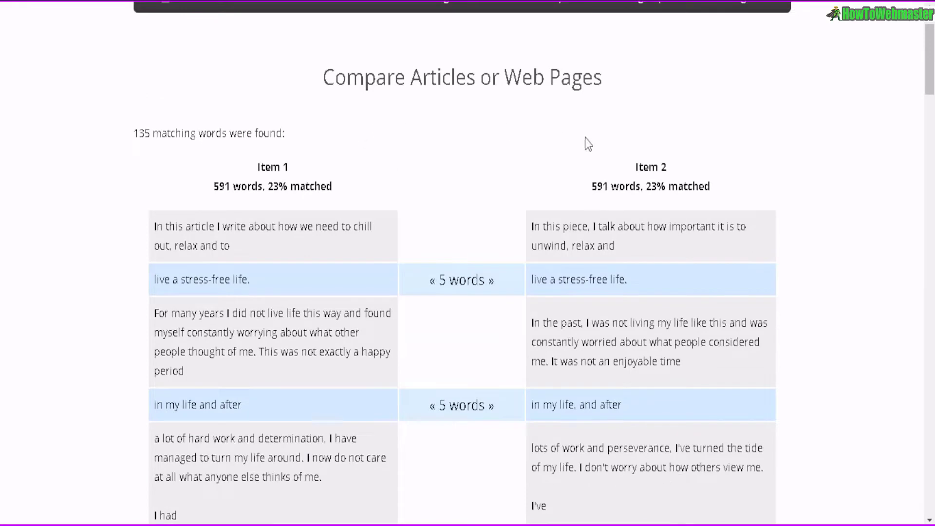
left_click_drag(599, 188, 698, 238)
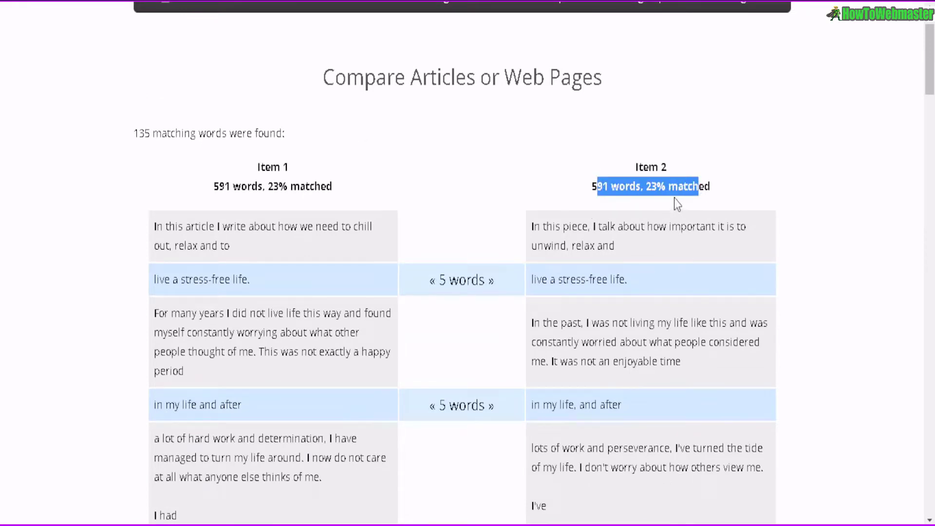
left_click_drag(646, 187, 703, 188)
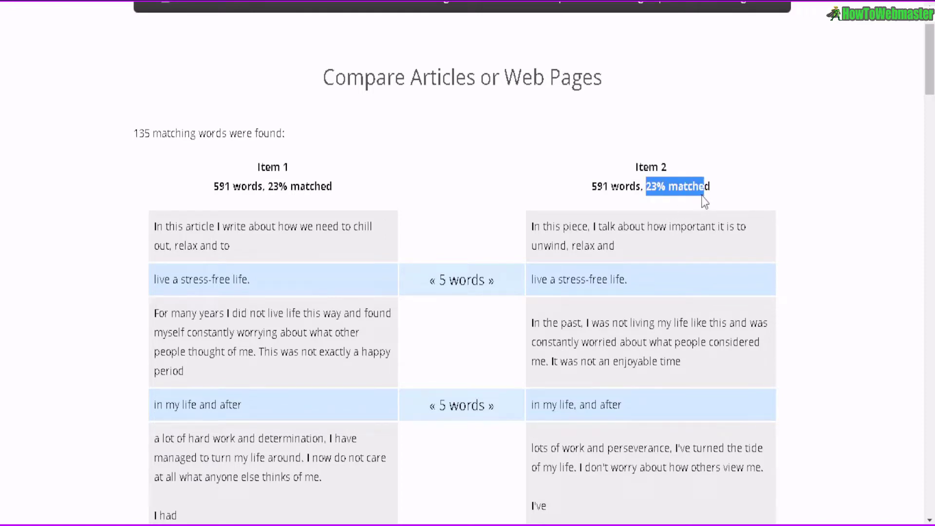
scroll(677, 195, "down", 2)
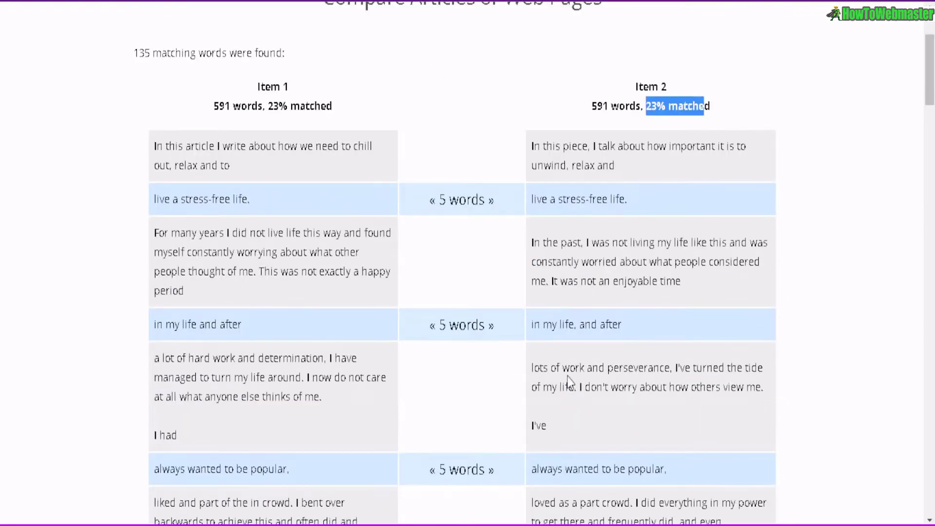
mouse_move(397, 522)
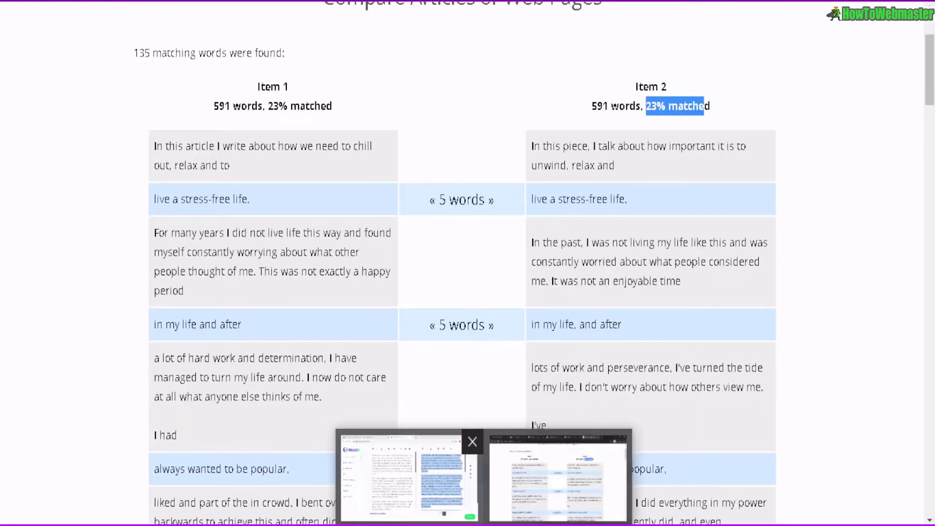
left_click(663, 113)
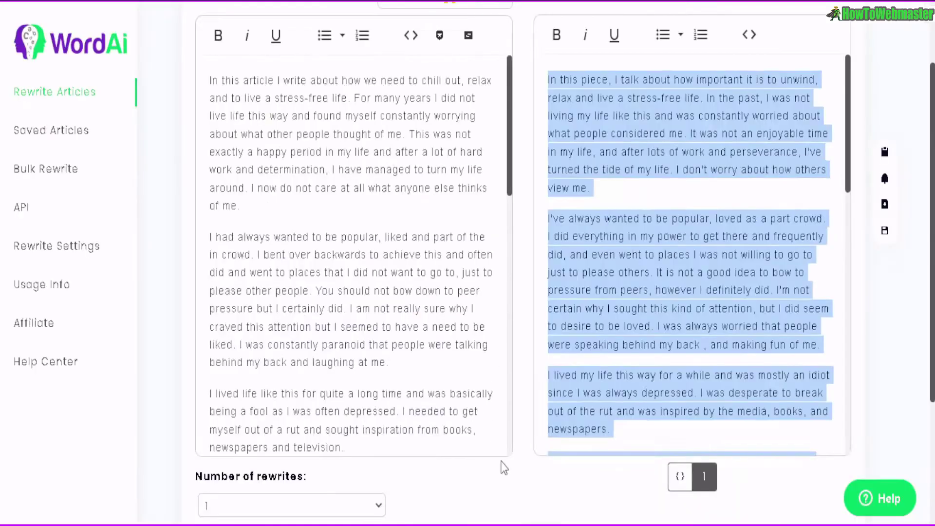
Move WordAi's rewrite slider back to the More Conservative end.
scroll(692, 243, "down", 10)
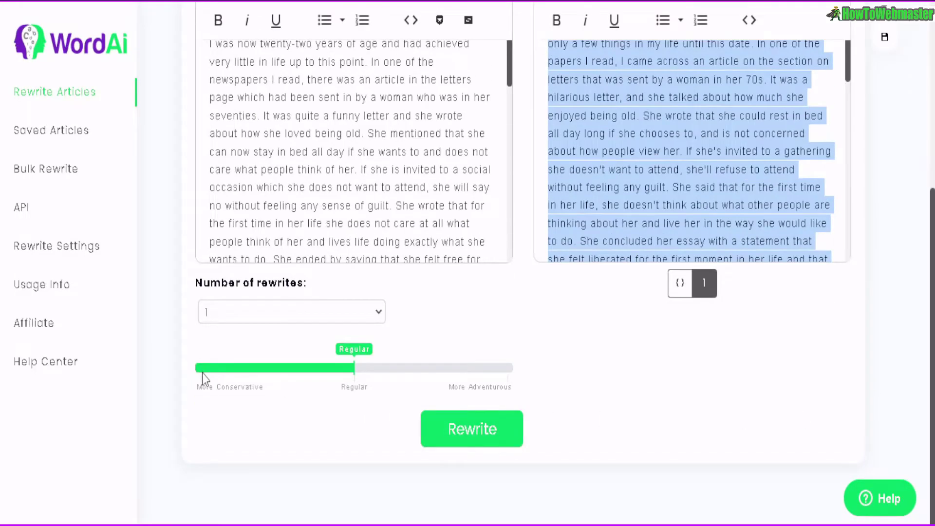
left_click(202, 373)
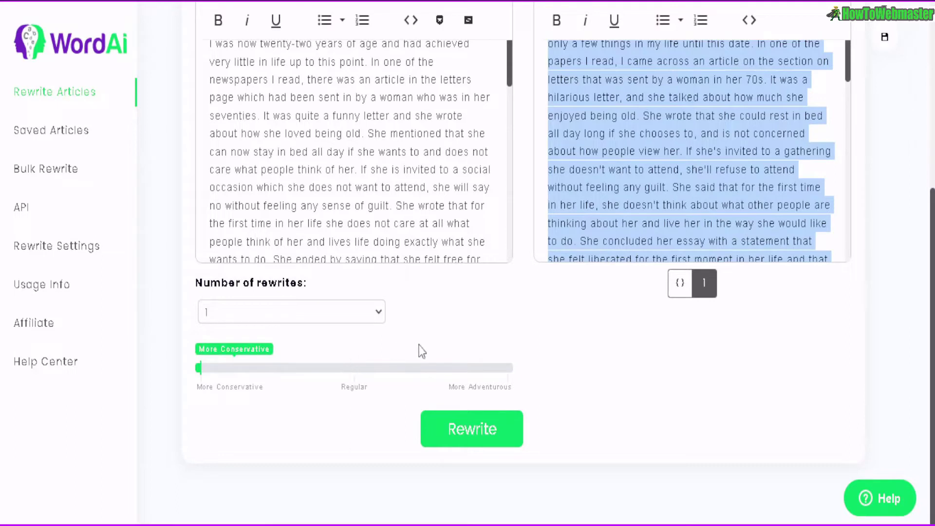